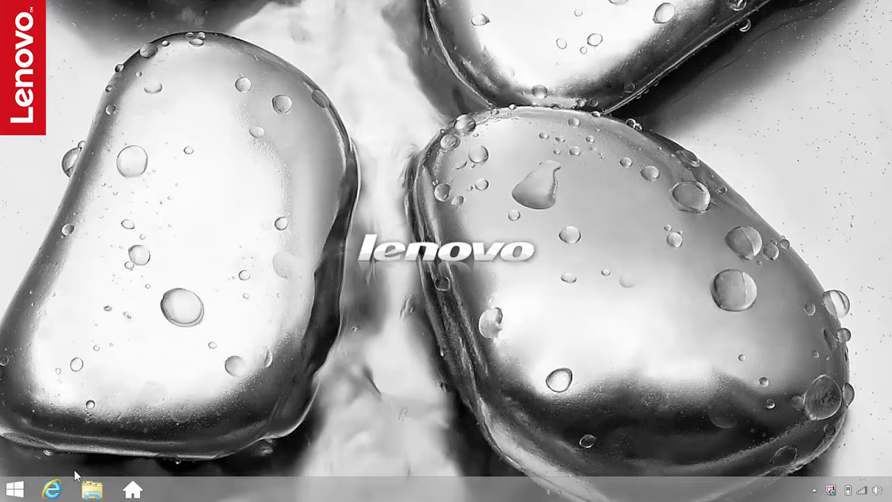
- Browse to support.lenovo.com and open Support > Diagnostics, Tools, listing Lenovo Solution Center
click(51, 488)
click(165, 30)
text(suppor)
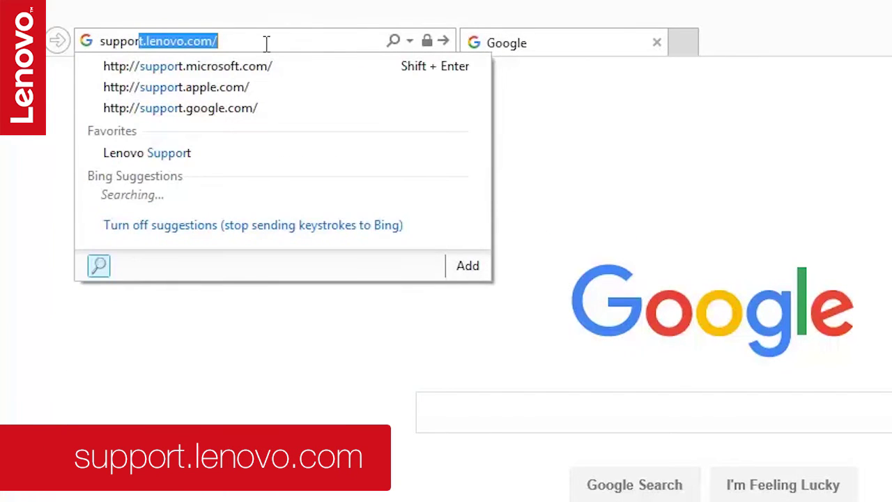
text(tt)
key(Return)
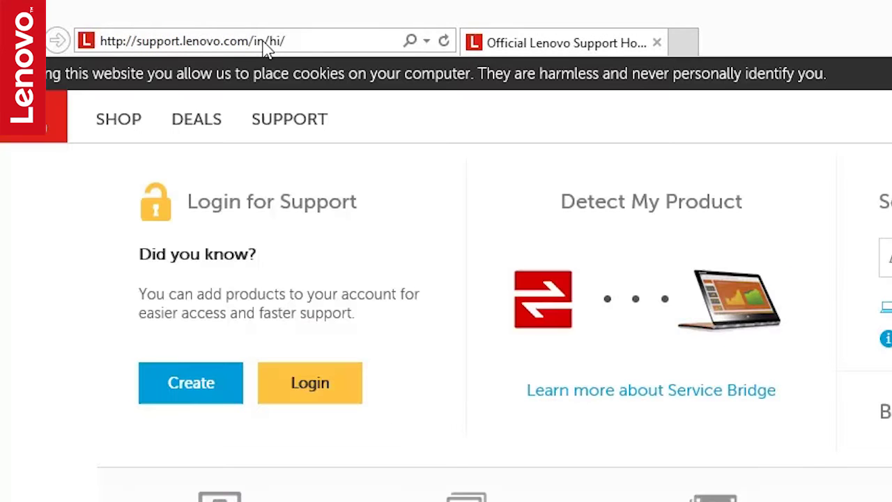
click(278, 124)
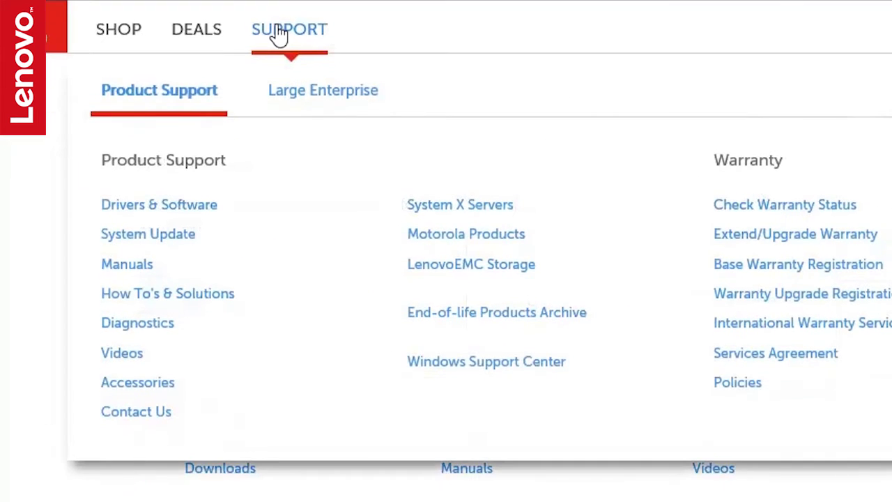
click(144, 333)
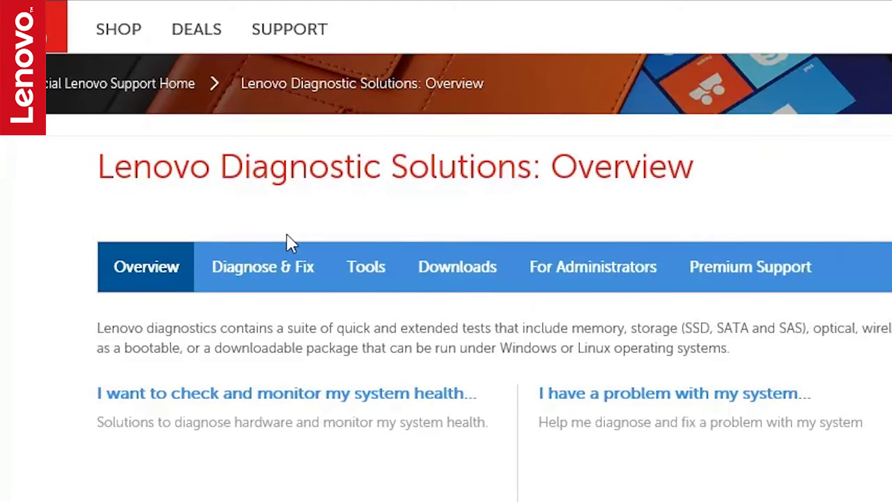
click(371, 277)
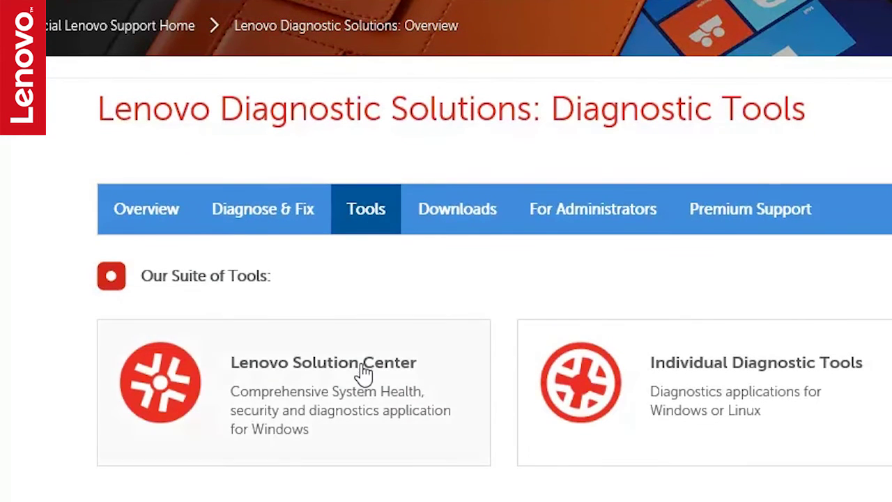
- From the Lenovo Solution Center page, save the Windows 8.1/8/7 64-bit installer lscsetup_x64_28005.exe
click(363, 373)
scroll(446, 278, down, 1)
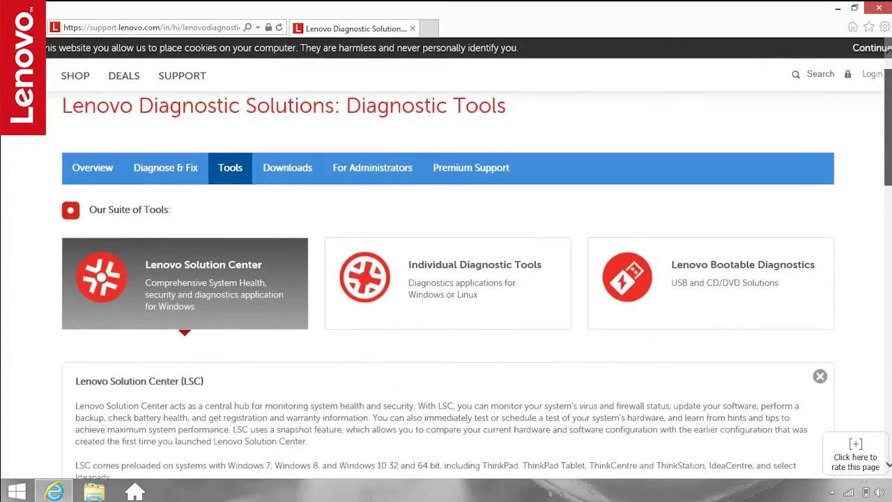
scroll(446, 279, down, 8)
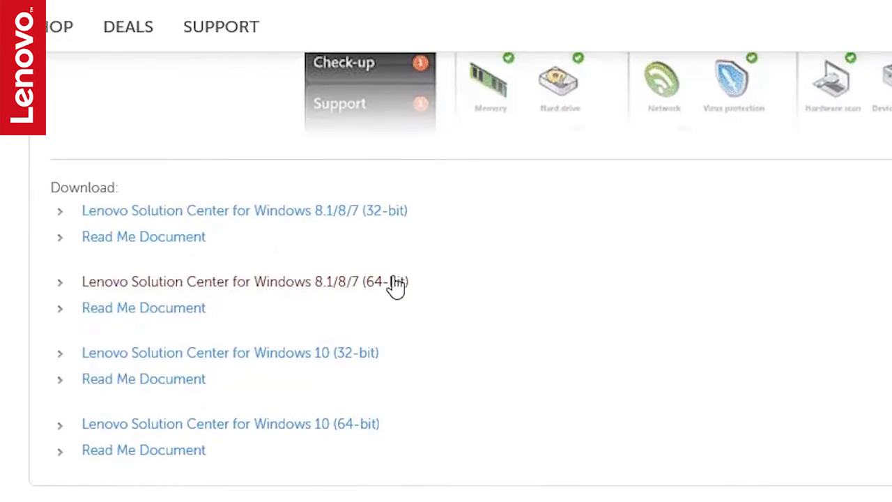
click(386, 283)
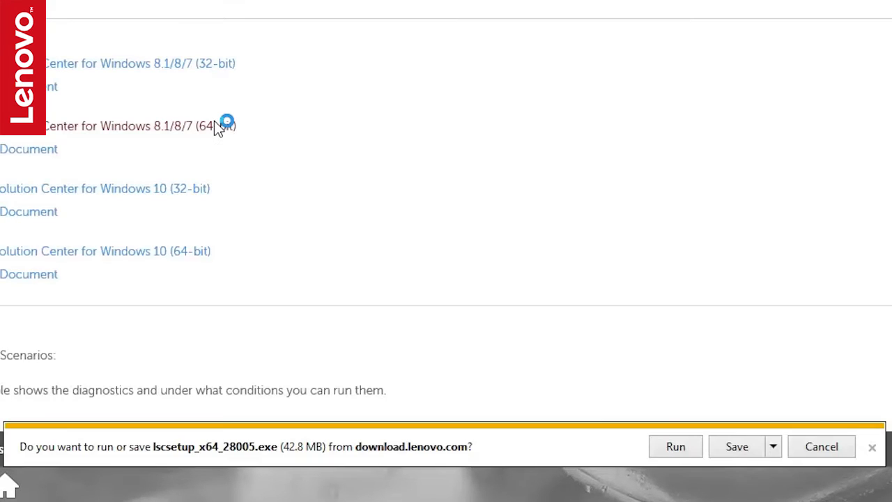
click(739, 448)
scroll(742, 445, down, 1)
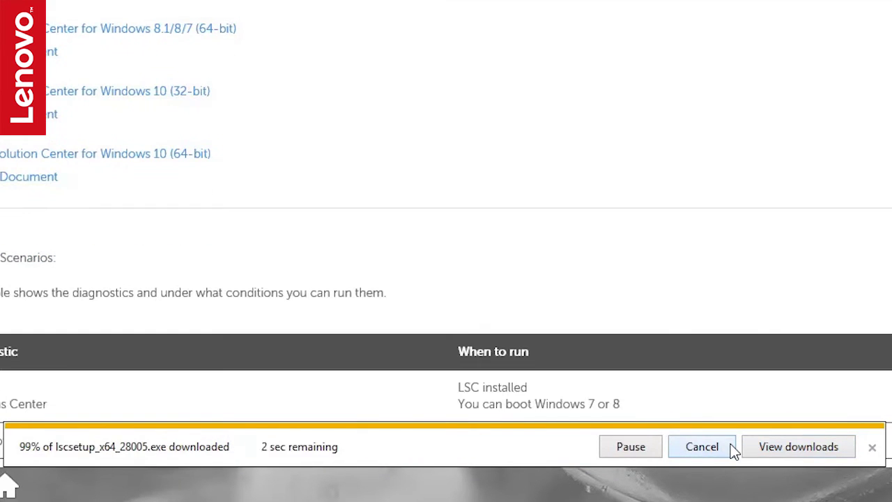
- Install lscsetup_x64_28005 from Downloads, accepting the license, then search 'lsc' to launch it
click(731, 449)
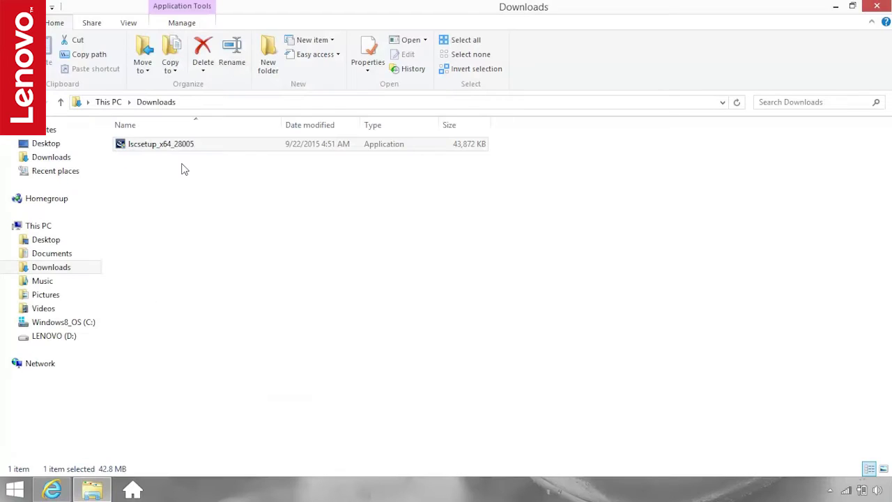
double_click(165, 145)
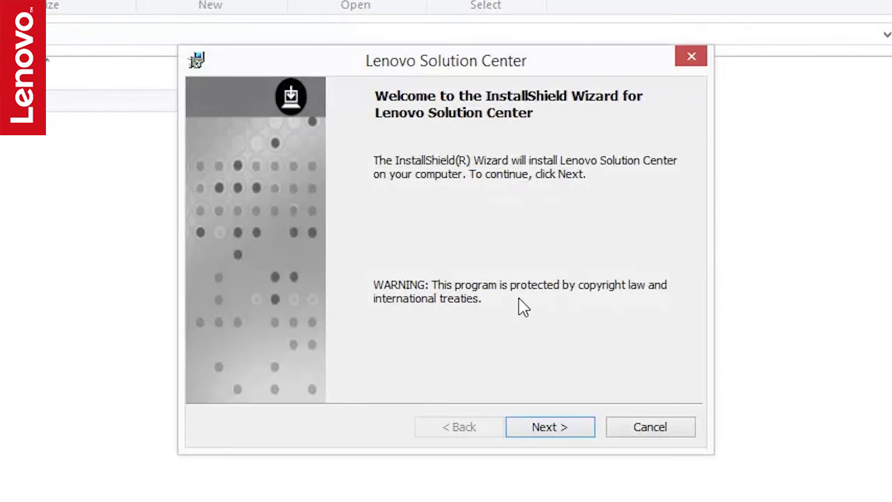
click(548, 425)
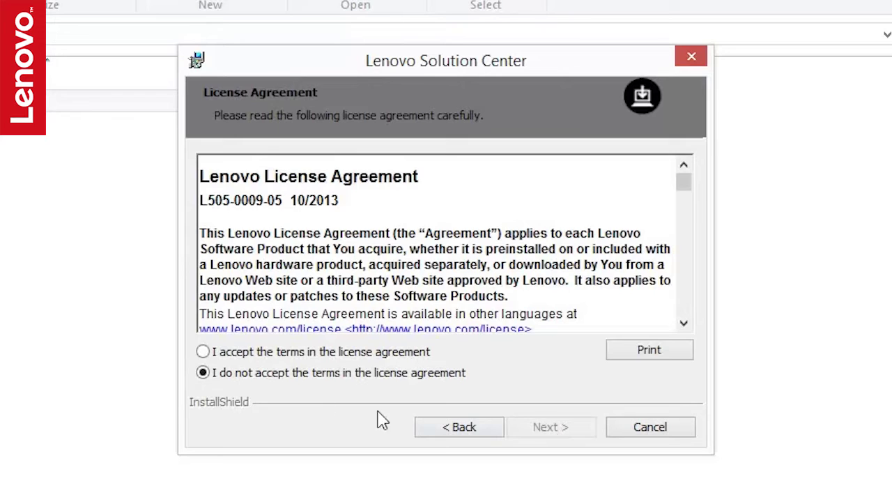
click(202, 348)
click(556, 427)
click(556, 428)
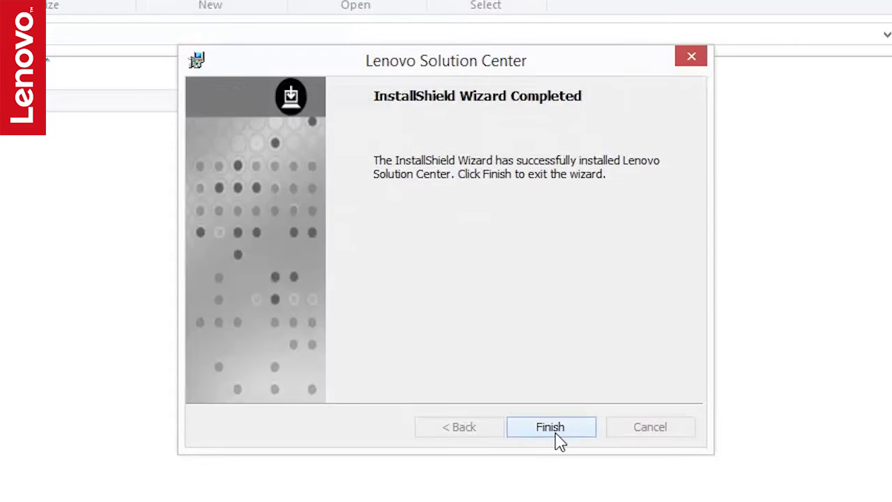
click(550, 427)
key(super)
text(lsc)
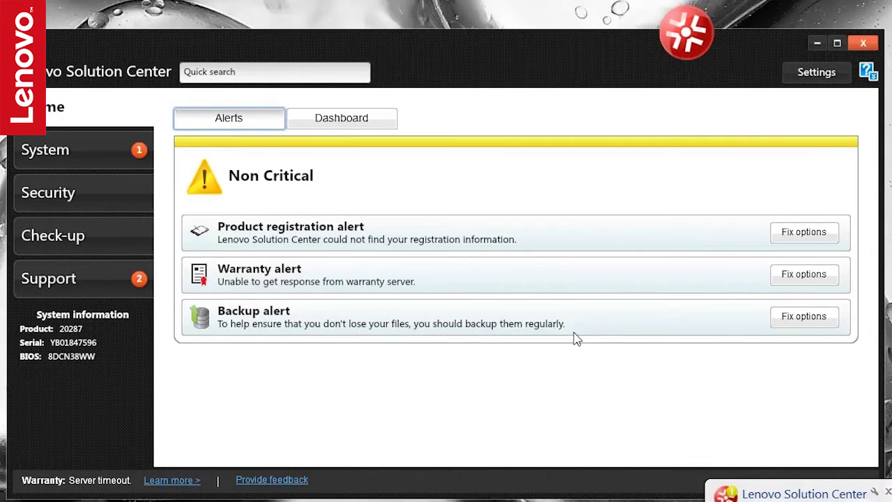
- Open Check-up > Hardware scan and view the monthly day-22 automatic scan schedule
click(104, 242)
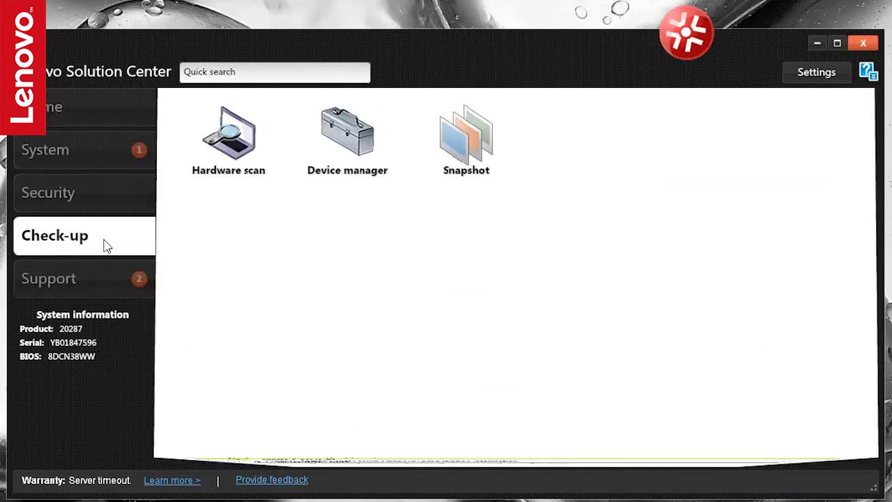
click(216, 142)
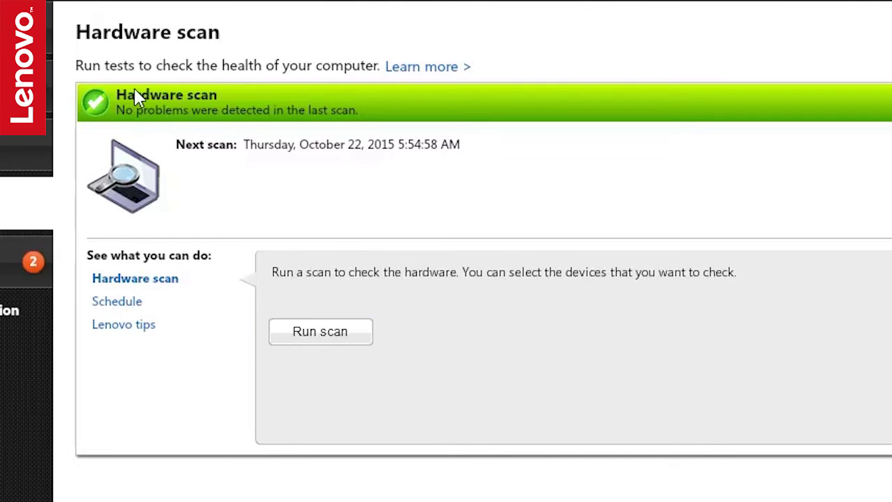
click(137, 308)
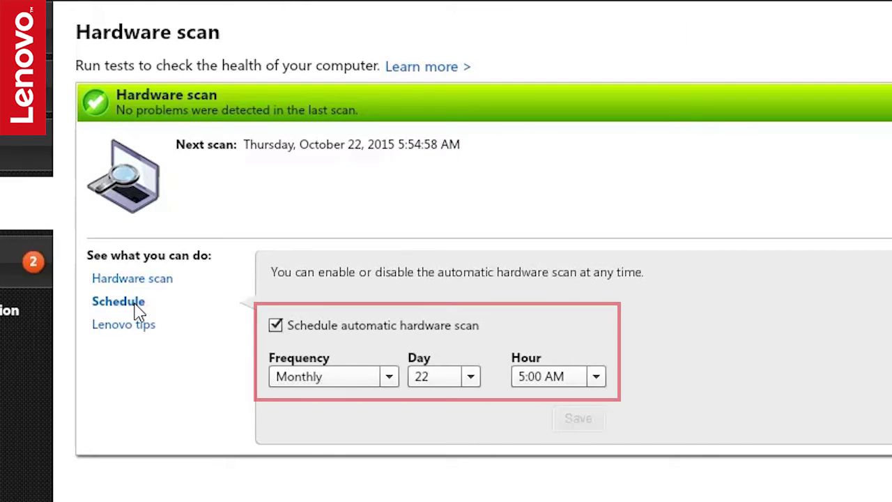
- Start a new hardware scan using comprehensive tests run 5 times, then review the device list
click(139, 283)
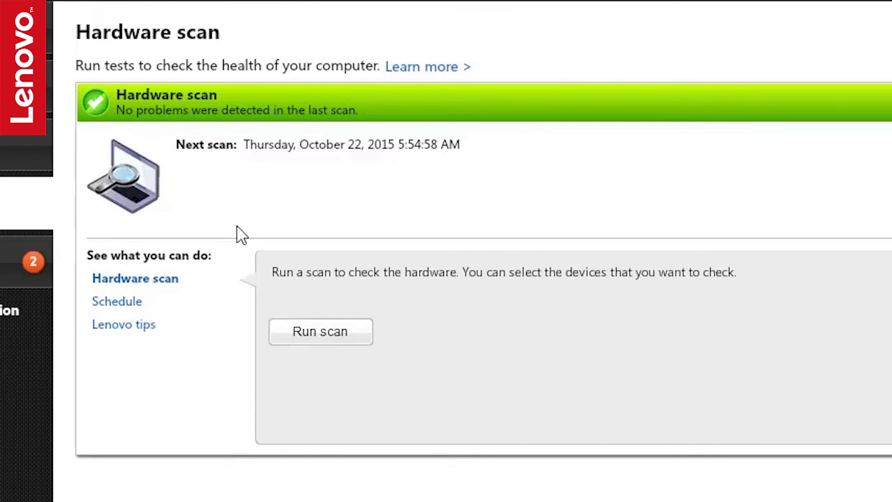
click(309, 341)
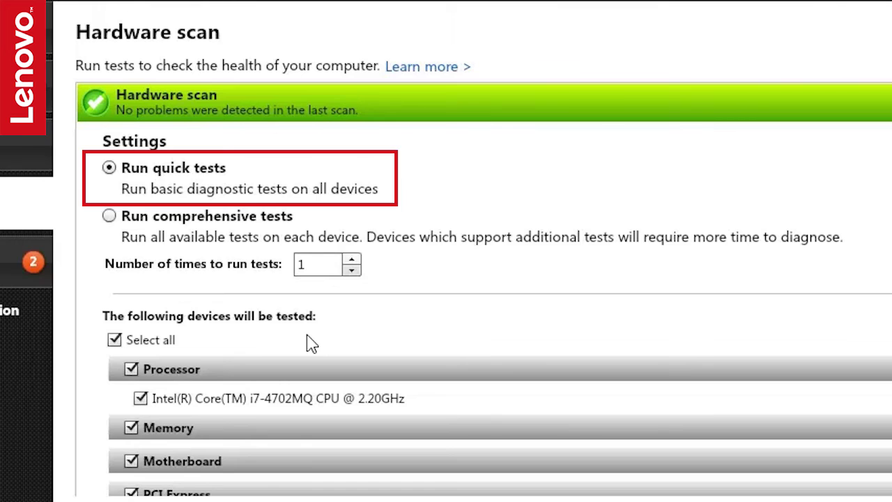
click(110, 216)
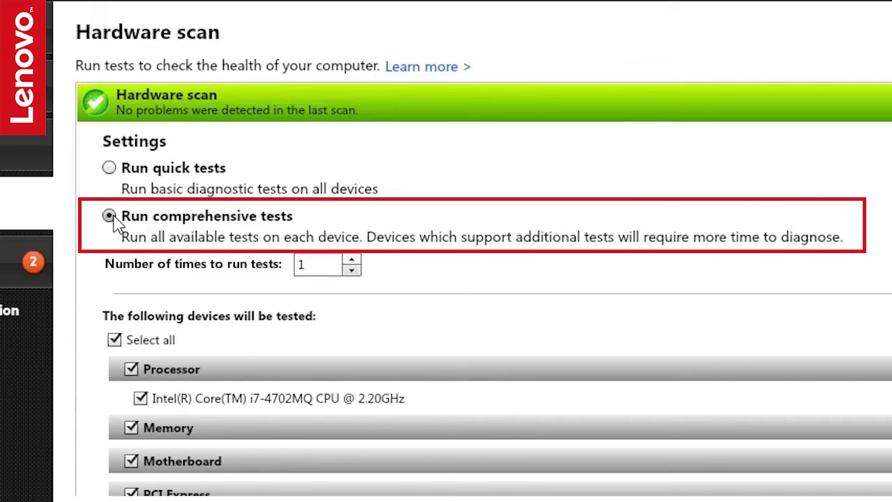
click(352, 260)
click(352, 260)
click(353, 261)
click(353, 261)
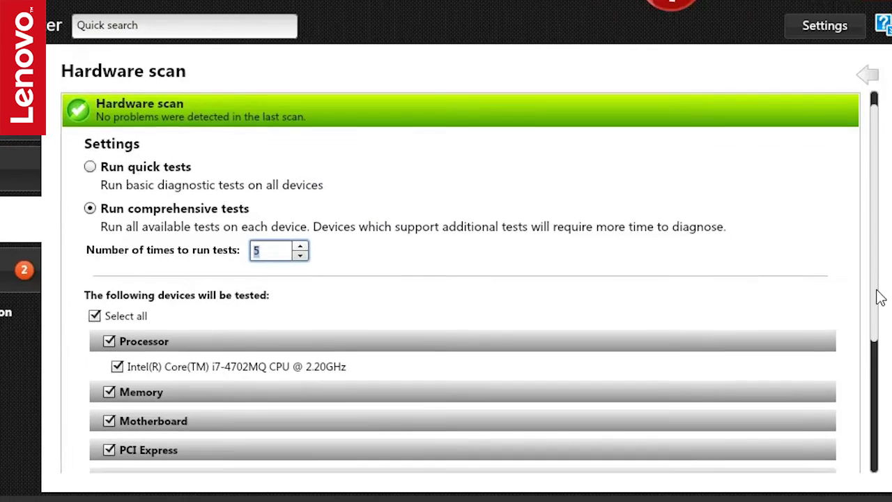
drag(879, 296, 882, 415)
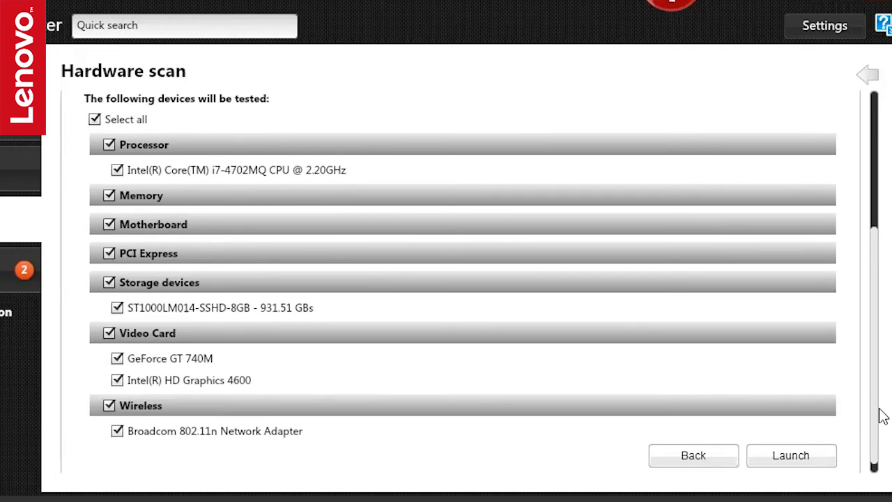
drag(882, 415, 882, 420)
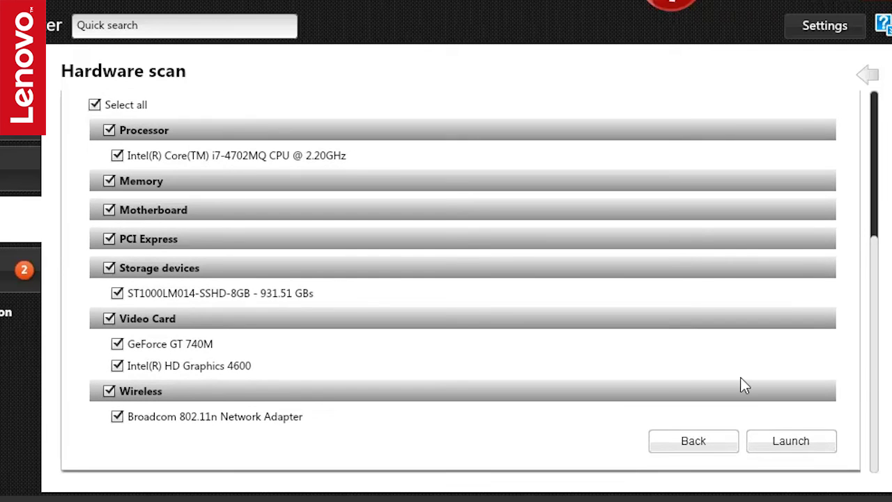
- Deselect Memory and Video Card, then launch the scan and let it reach 100%
click(109, 183)
click(110, 319)
click(794, 441)
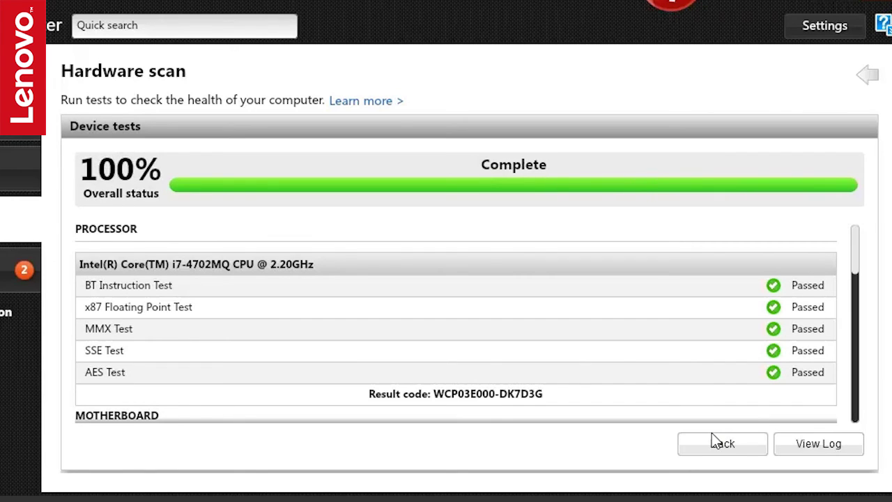
- View the scan log down to the storage drive's failed targeted read and SMART self-tests
click(824, 438)
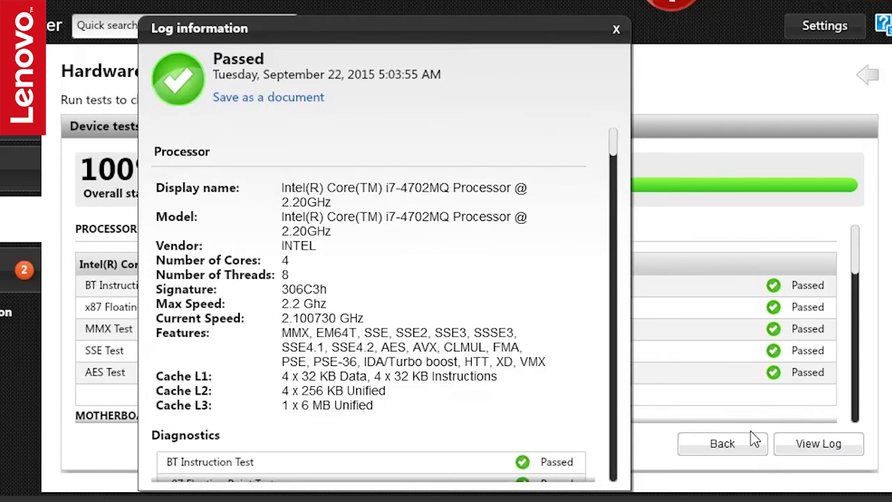
drag(610, 154, 635, 451)
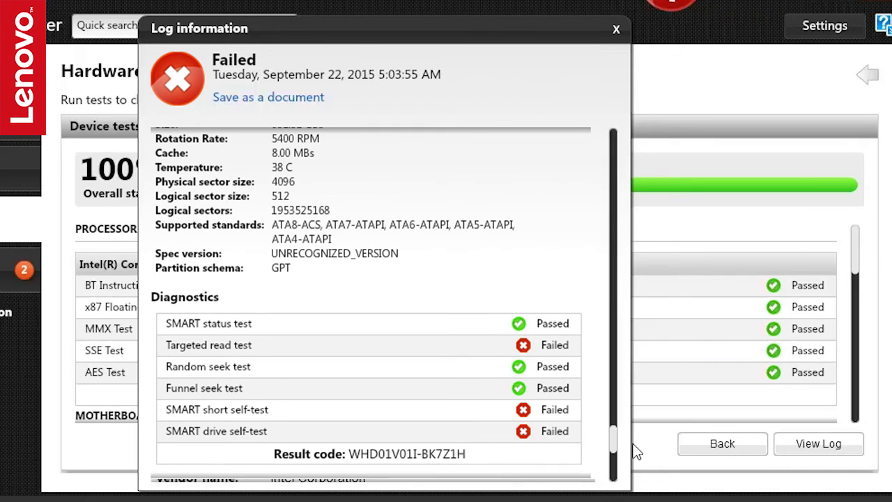